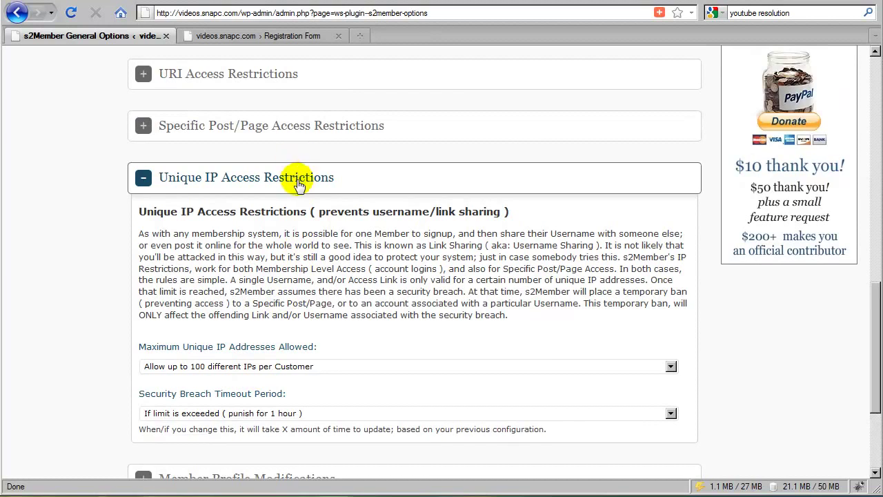
Expand the Member Profile Modifications section and copy the IFRAME embed code from Code Sample #3
{"action": "left_click", "coordinate": [234, 309]}
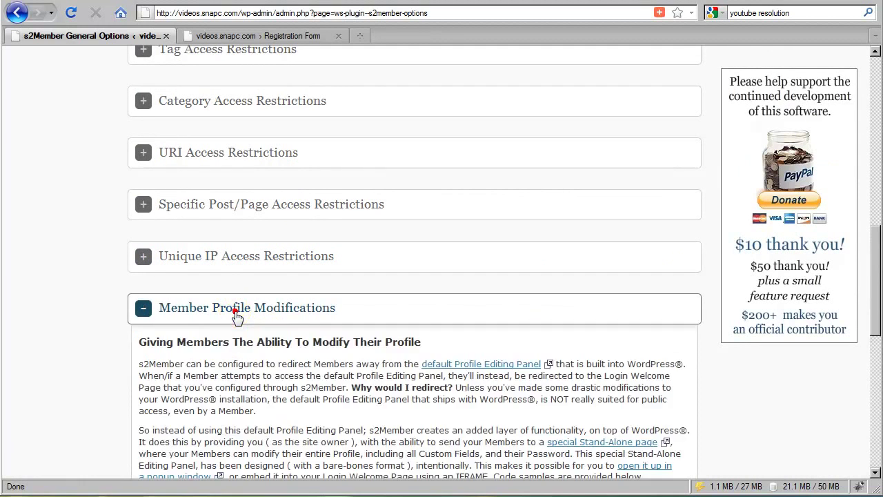
{"action": "scroll", "coordinate": [235, 316], "scroll_direction": "down", "scroll_amount": 6}
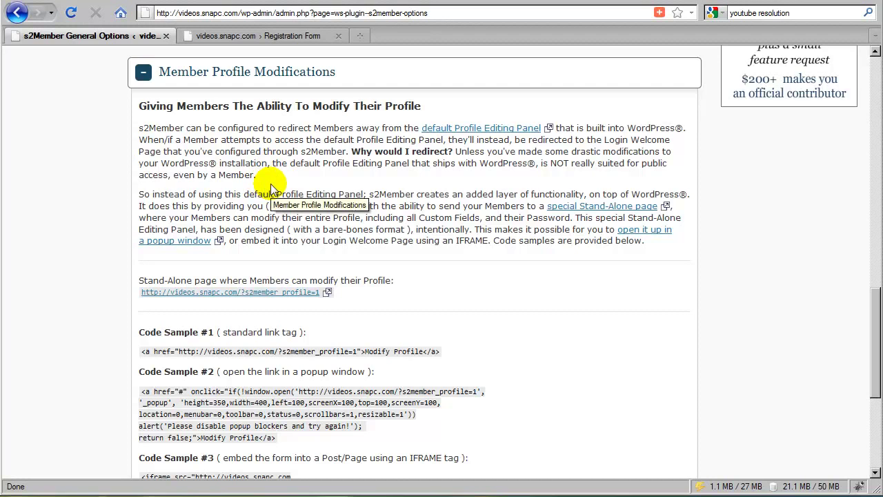
{"action": "scroll", "coordinate": [271, 184], "scroll_direction": "down", "scroll_amount": 4}
{"action": "scroll", "coordinate": [271, 184], "scroll_direction": "down", "scroll_amount": 2}
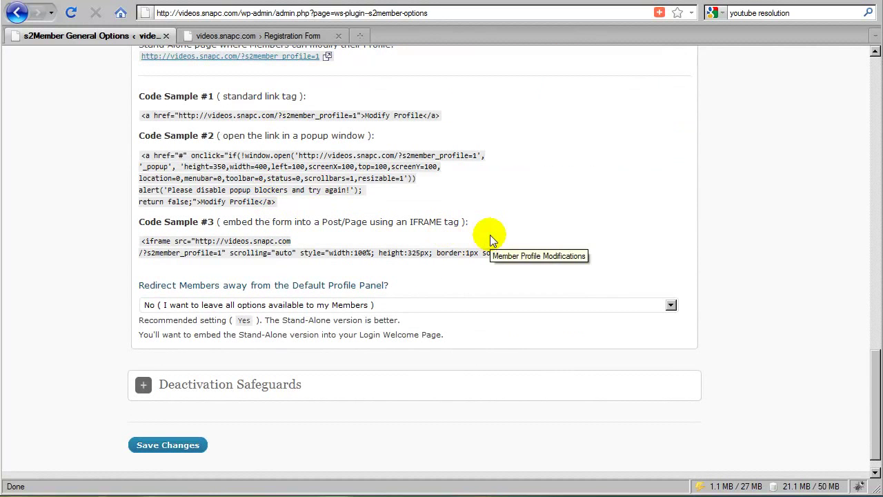
{"action": "left_click_drag", "start_coordinate": [587, 253], "coordinate": [147, 240]}
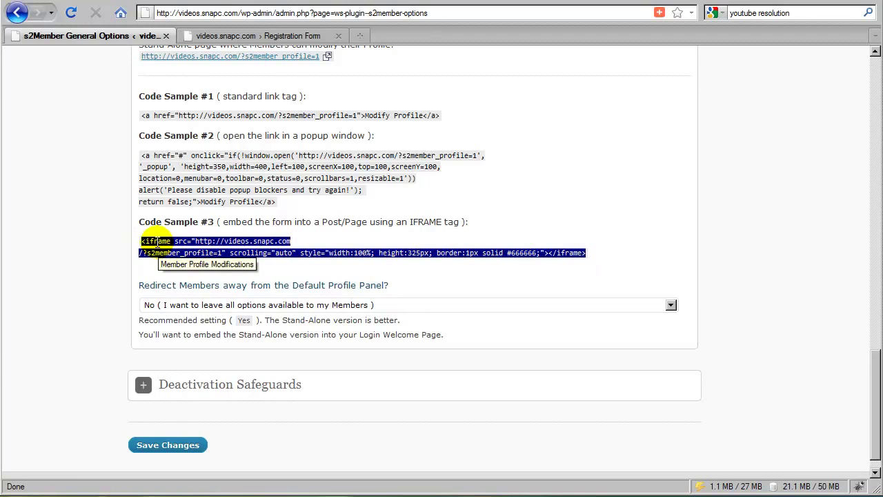
{"action": "right_click", "coordinate": [164, 240]}
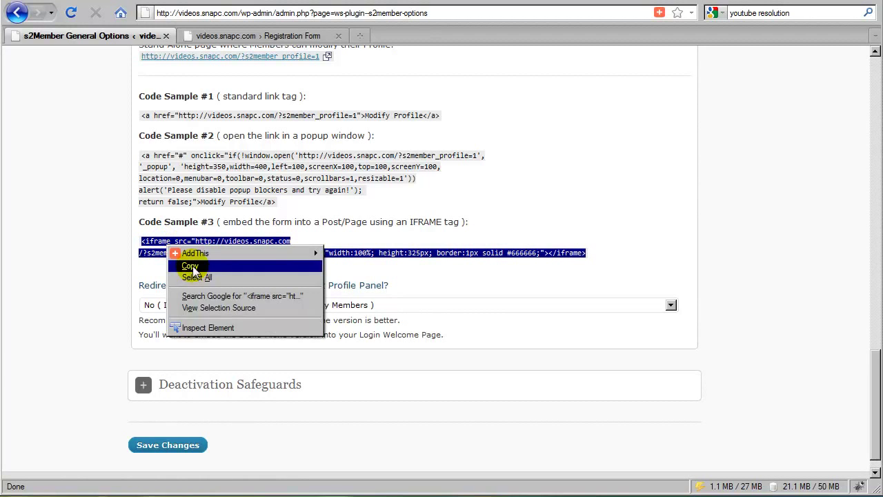
{"action": "left_click", "coordinate": [192, 266]}
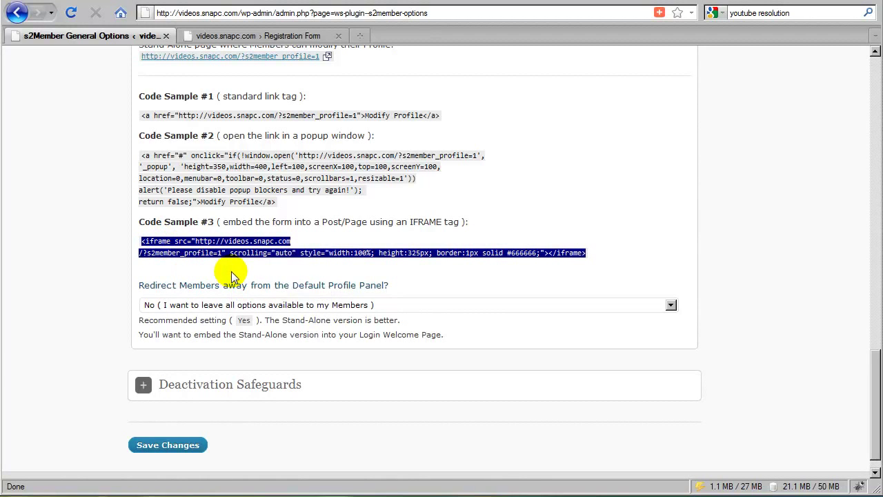
{"action": "left_click", "coordinate": [231, 275]}
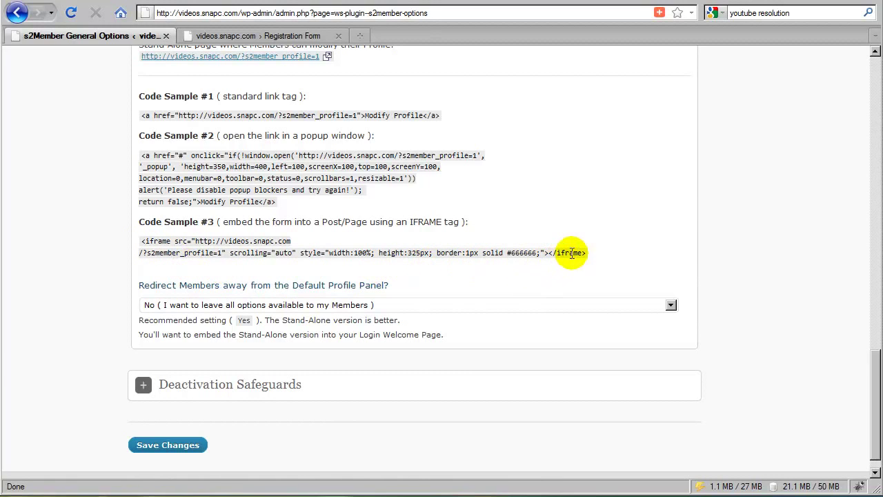
{"action": "left_click_drag", "start_coordinate": [587, 253], "coordinate": [142, 241]}
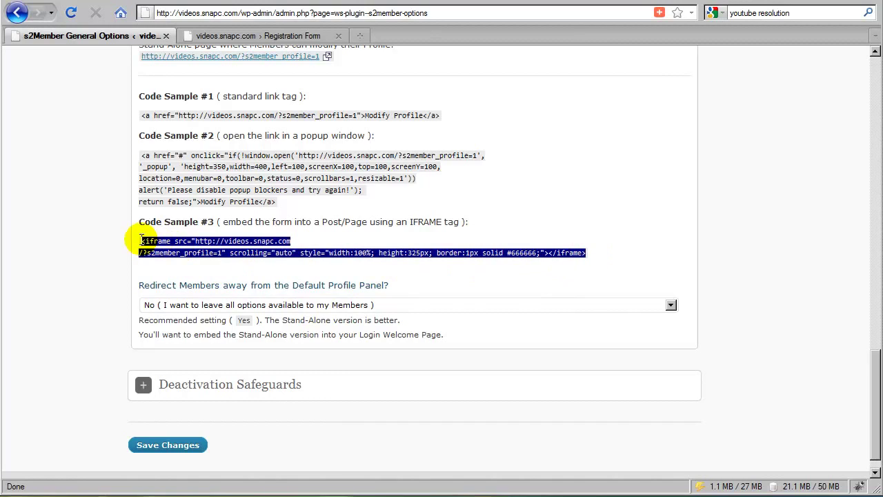
{"action": "left_click", "coordinate": [169, 267]}
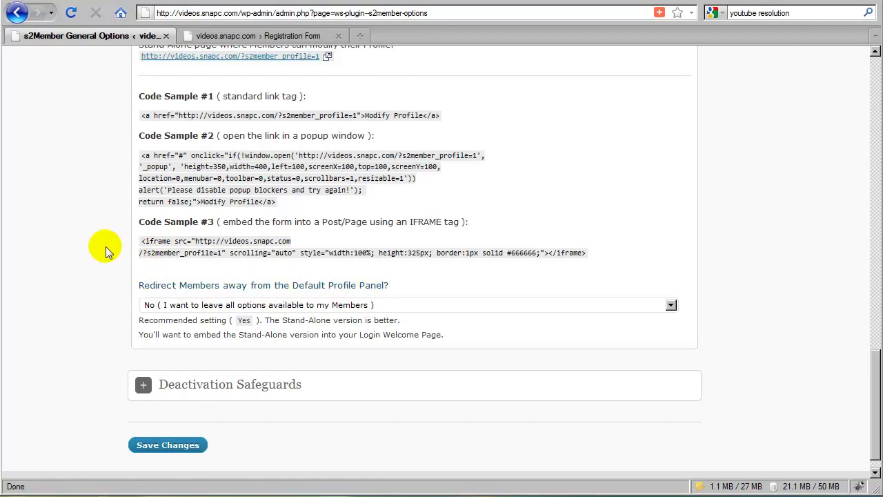
Open the administrator's own WordPress profile page and examine the default profile editing fields
{"action": "scroll", "coordinate": [97, 249], "scroll_direction": "up", "scroll_amount": 15}
{"action": "scroll", "coordinate": [98, 248], "scroll_direction": "up", "scroll_amount": 2}
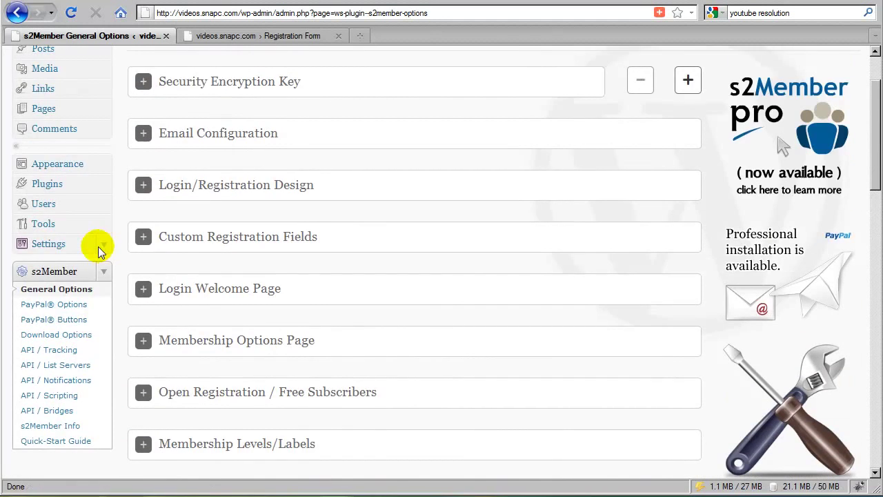
{"action": "left_click", "coordinate": [100, 205]}
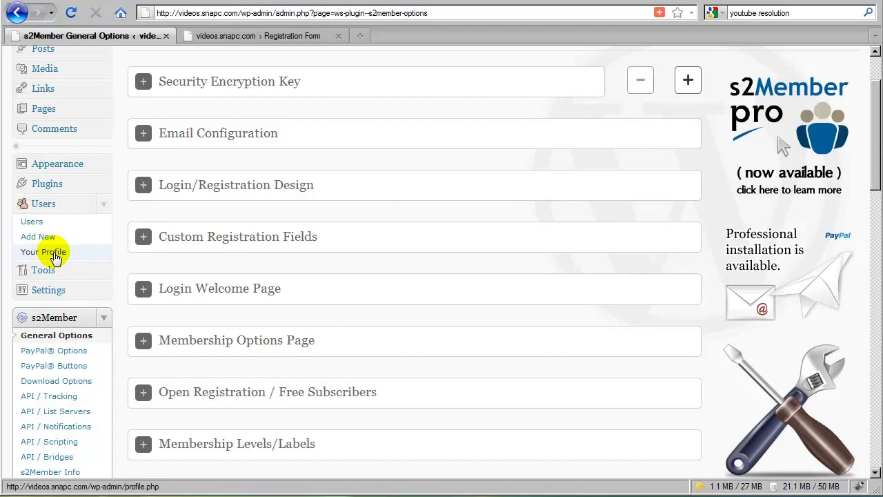
{"action": "left_click", "coordinate": [54, 254]}
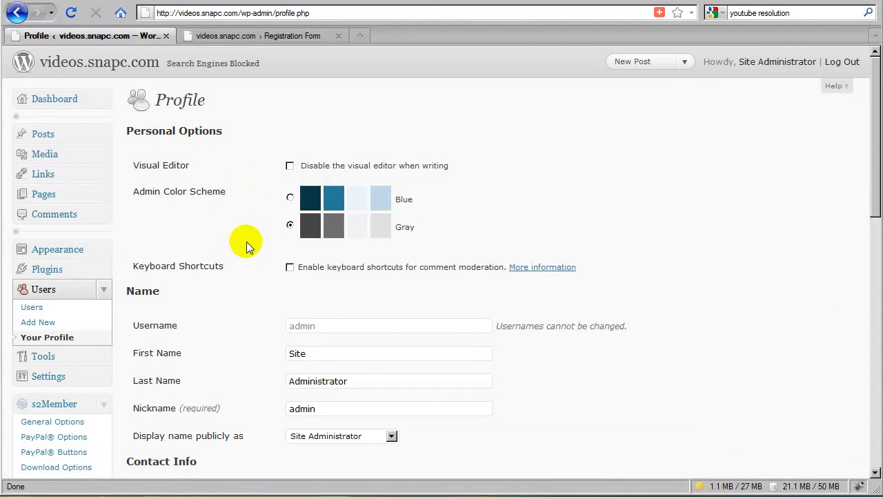
{"action": "scroll", "coordinate": [252, 267], "scroll_direction": "down", "scroll_amount": 10}
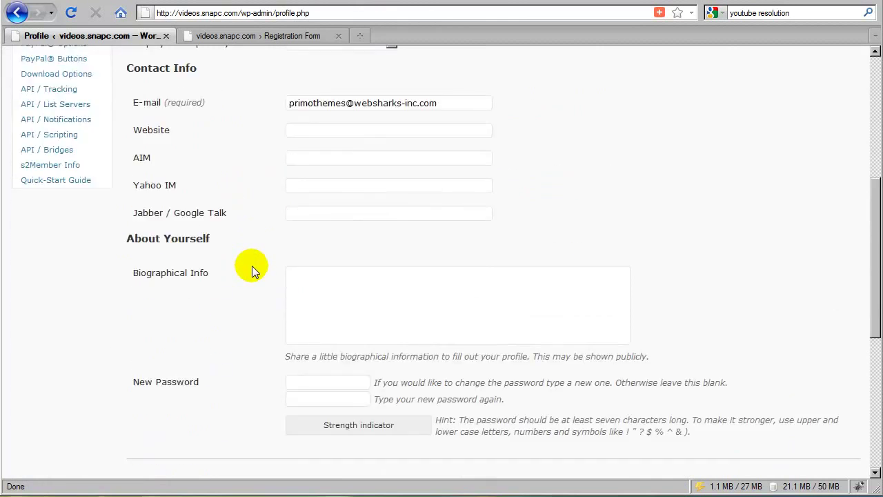
{"action": "scroll", "coordinate": [249, 267], "scroll_direction": "up", "scroll_amount": 9}
{"action": "scroll", "coordinate": [250, 271], "scroll_direction": "up", "scroll_amount": 1}
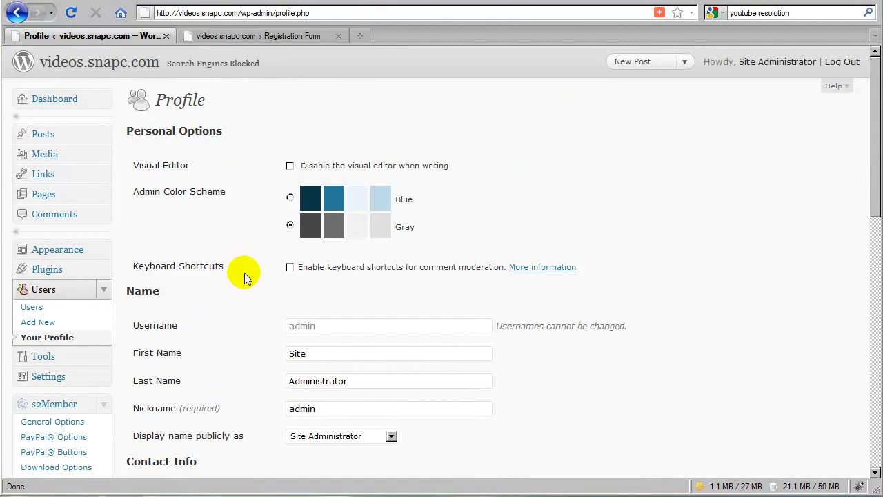
{"action": "scroll", "coordinate": [248, 276], "scroll_direction": "down", "scroll_amount": 8}
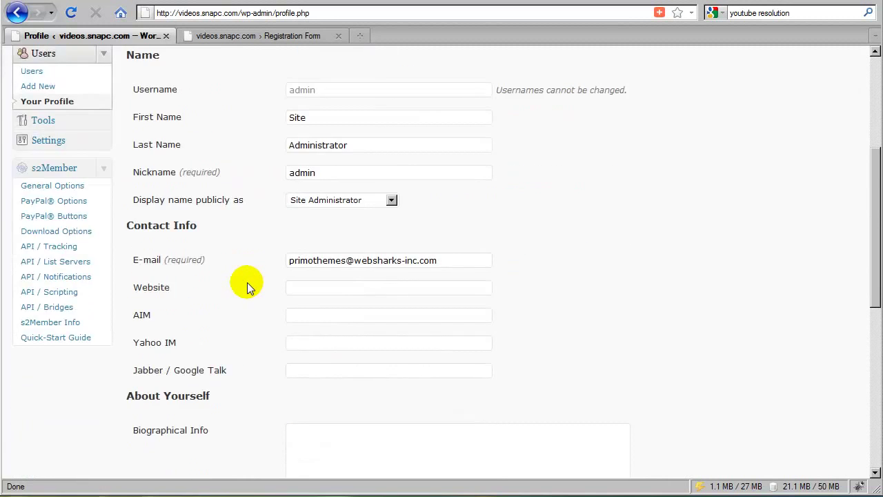
{"action": "scroll", "coordinate": [246, 282], "scroll_direction": "up", "scroll_amount": 8}
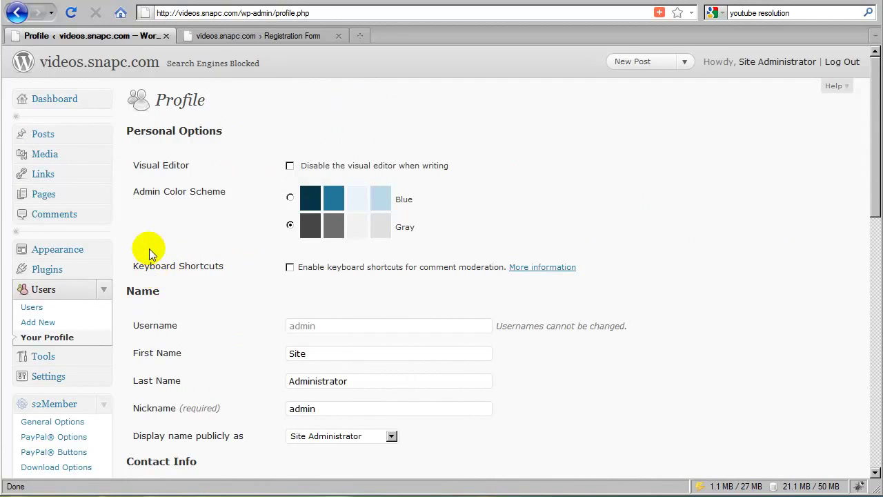
{"action": "scroll", "coordinate": [149, 250], "scroll_direction": "down", "scroll_amount": 3}
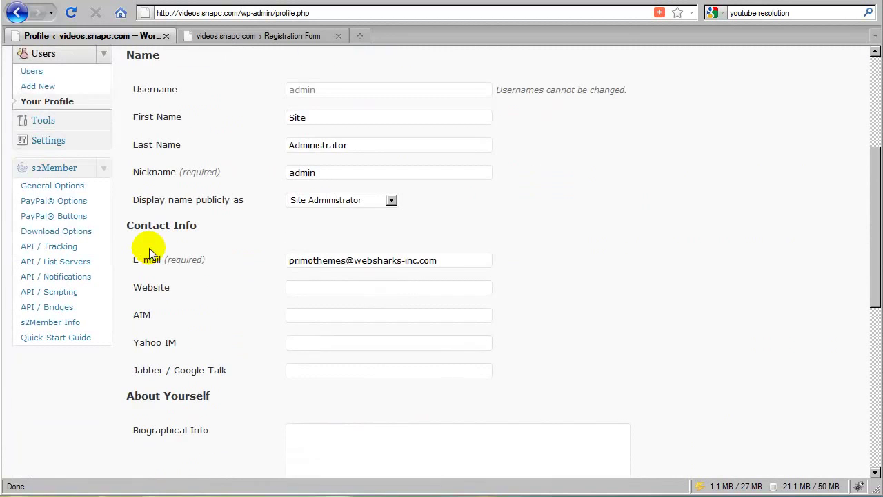
Return to s2Member General Options and set redirecting members away from the Default Profile Panel to "Yes ( redirect Members to their Login Welcome Page )"
{"action": "left_click", "coordinate": [71, 192]}
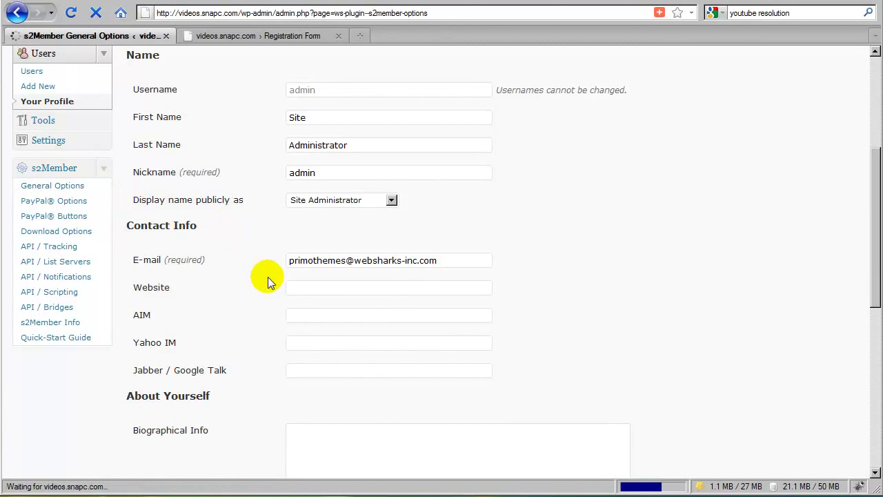
{"action": "scroll", "coordinate": [257, 290], "scroll_direction": "down", "scroll_amount": 15}
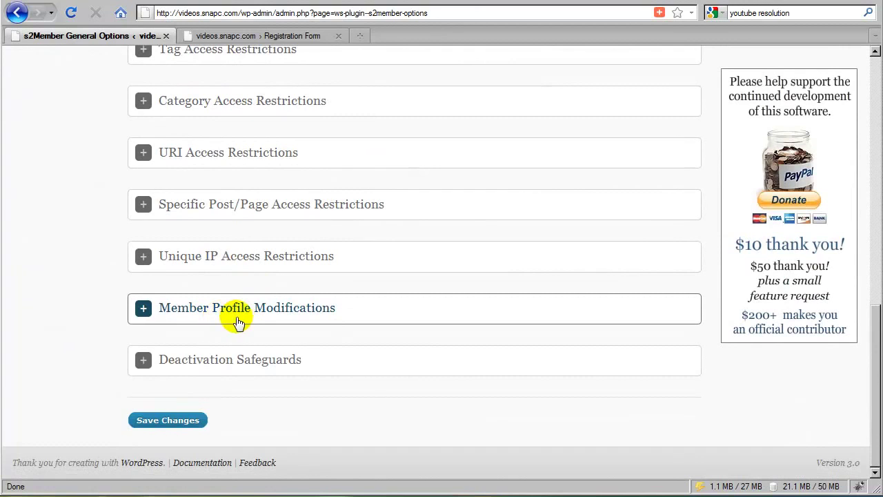
{"action": "left_click", "coordinate": [222, 317]}
{"action": "scroll", "coordinate": [244, 316], "scroll_direction": "down", "scroll_amount": 3}
{"action": "scroll", "coordinate": [245, 316], "scroll_direction": "down", "scroll_amount": 6}
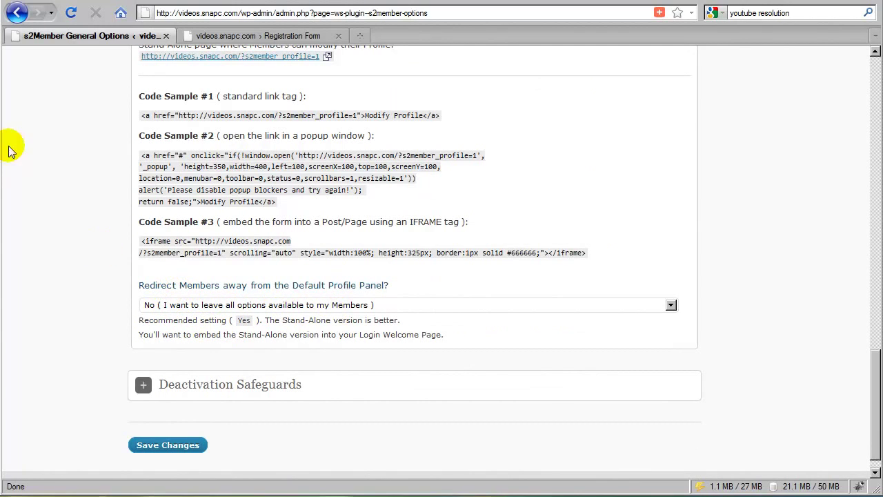
{"action": "left_click", "coordinate": [165, 305]}
{"action": "left_click", "coordinate": [169, 332]}
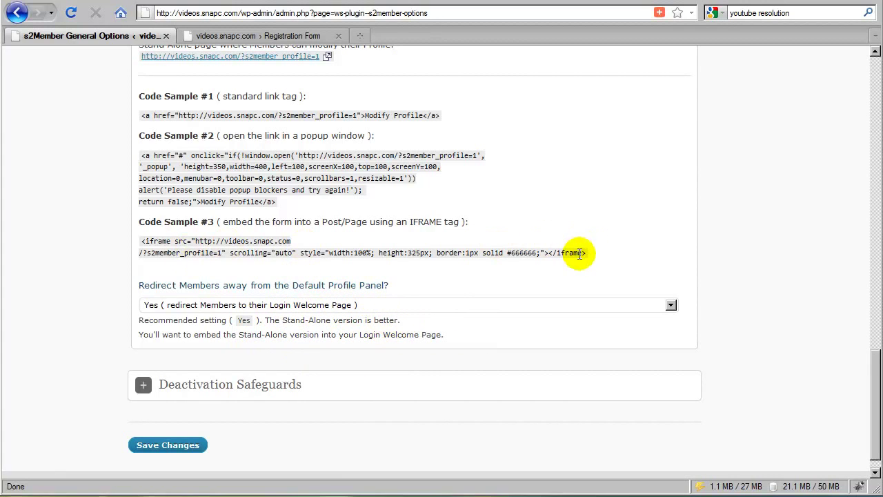
Highlight the IFRAME code in Code Sample #3 for review, and collapse the Member Profile Modifications section
{"action": "left_click_drag", "start_coordinate": [585, 252], "coordinate": [142, 241]}
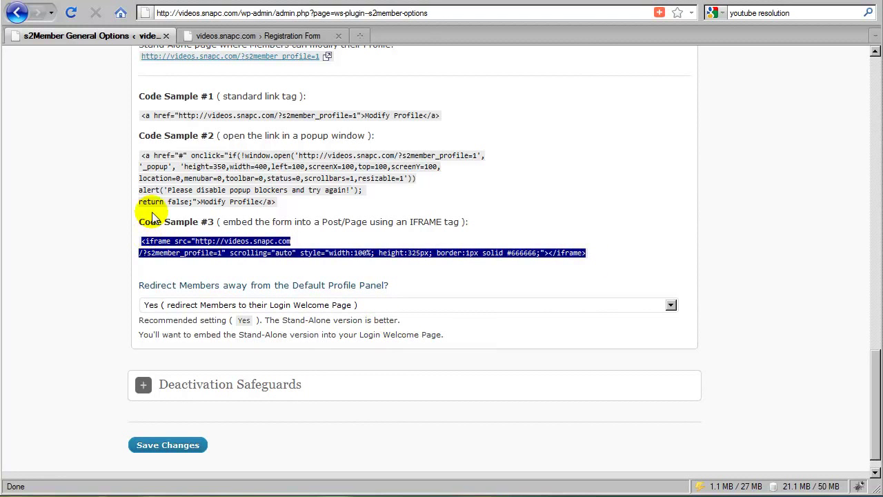
{"action": "left_click", "coordinate": [160, 169]}
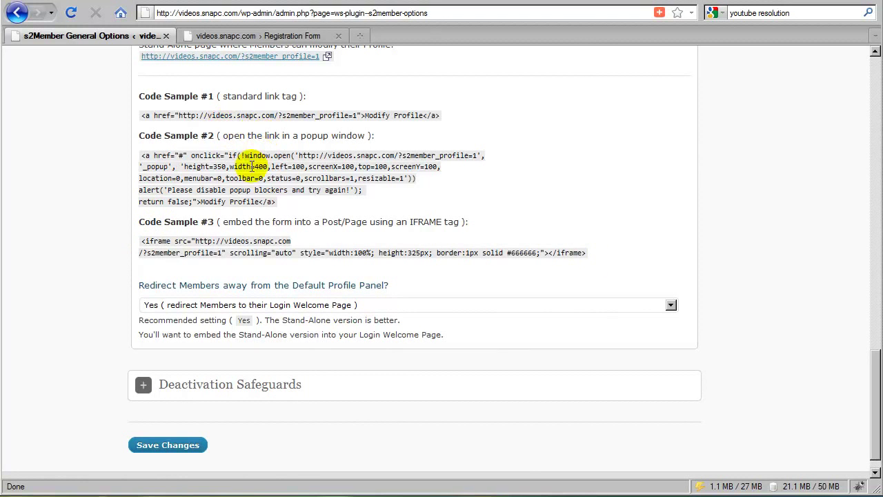
{"action": "scroll", "coordinate": [253, 191], "scroll_direction": "up", "scroll_amount": 10}
{"action": "scroll", "coordinate": [203, 211], "scroll_direction": "down", "scroll_amount": 2}
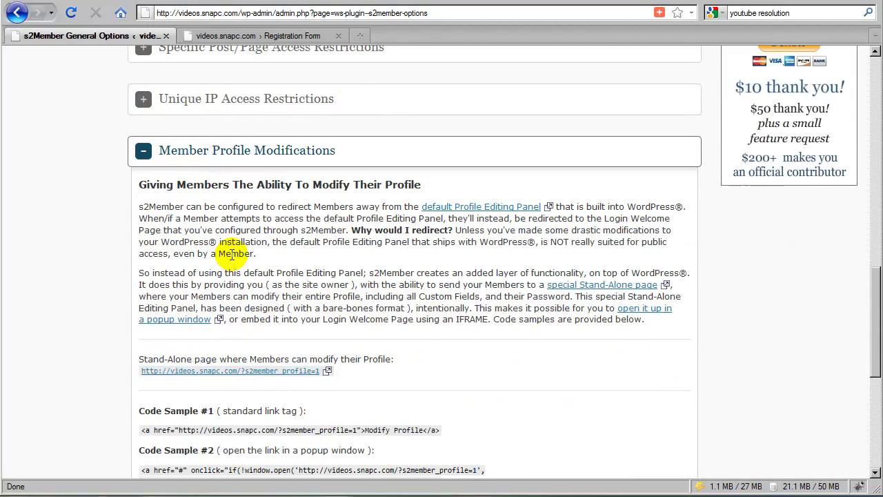
{"action": "left_click", "coordinate": [247, 159]}
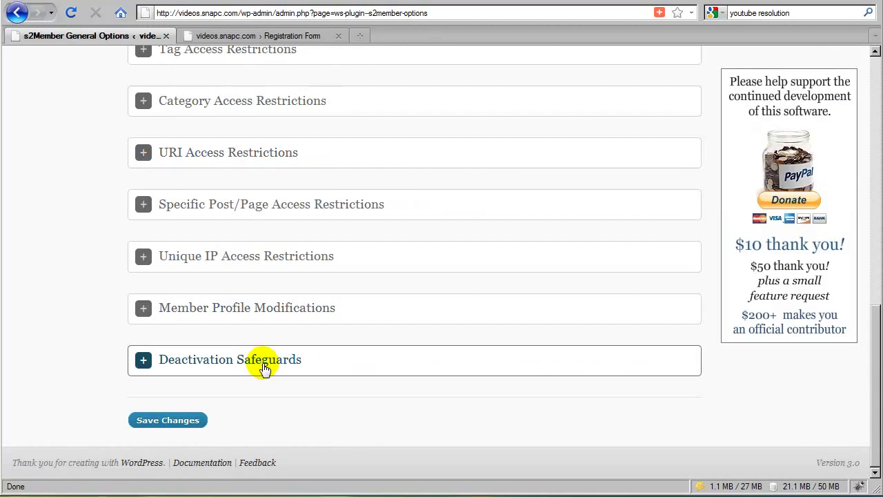
Expand the Deactivation Safeguards section and set Safeguard s2Member Data/Options to "Yes ( safeguard all data/options )"
{"action": "left_click", "coordinate": [265, 367]}
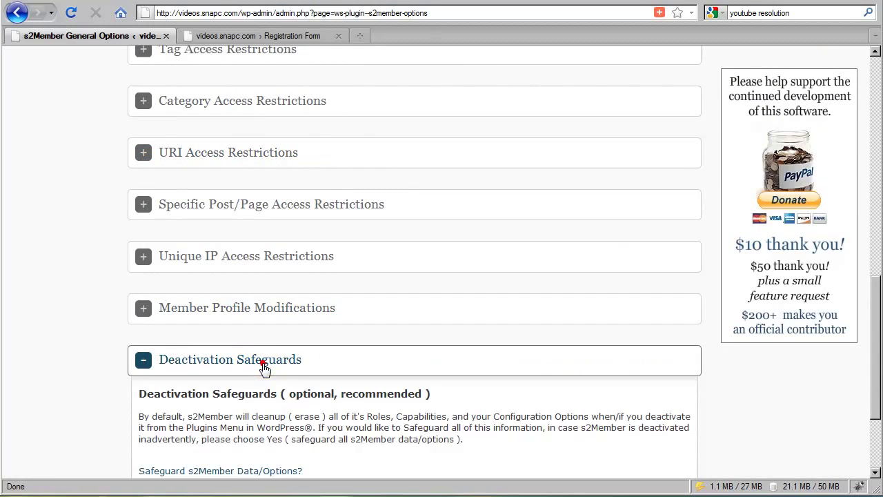
{"action": "scroll", "coordinate": [265, 367], "scroll_direction": "down", "scroll_amount": 4}
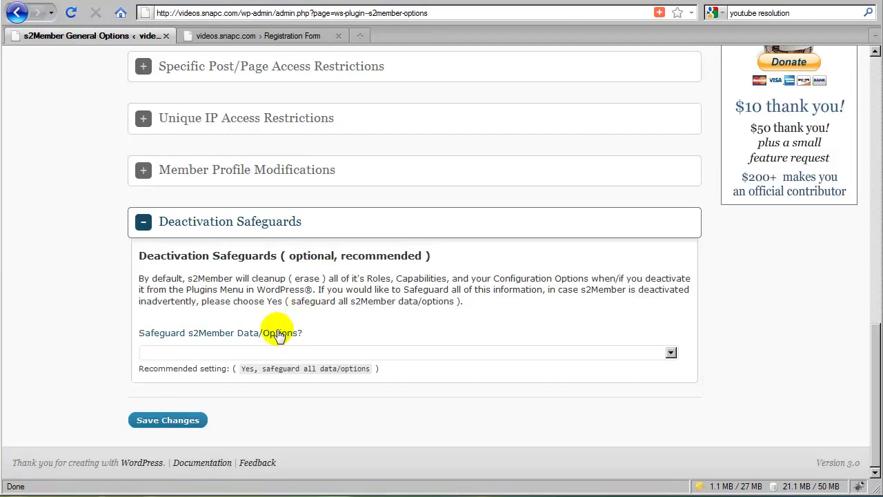
{"action": "left_click", "coordinate": [177, 352]}
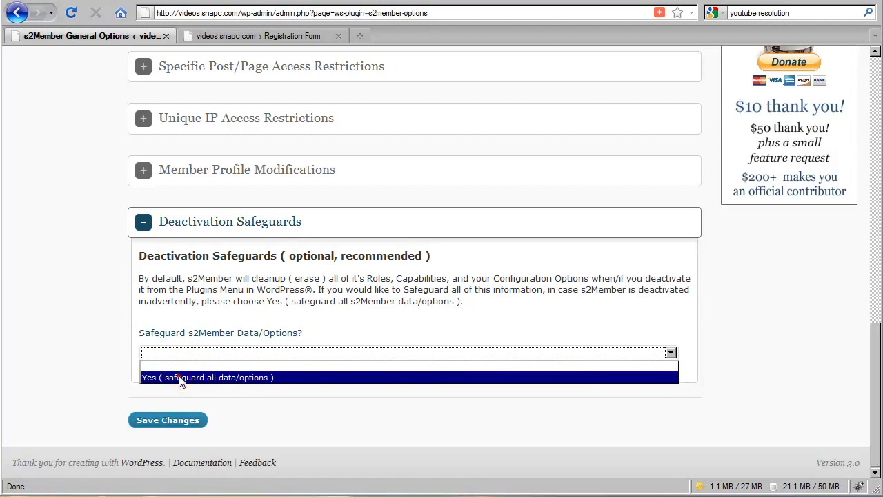
{"action": "left_click", "coordinate": [178, 377]}
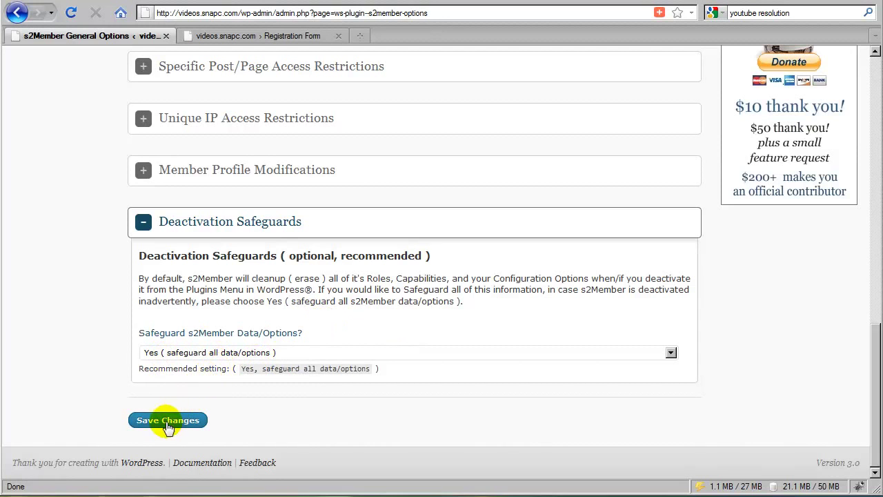
{"action": "scroll", "coordinate": [173, 424], "scroll_direction": "up", "scroll_amount": 10}
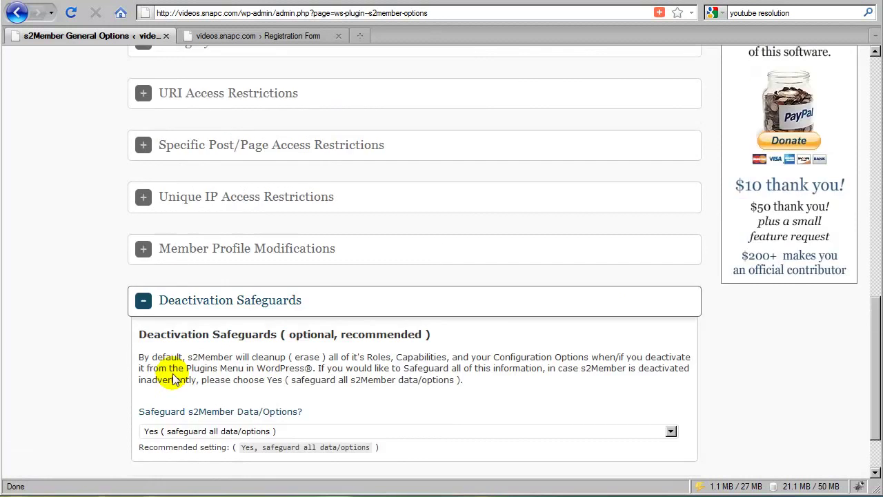
{"action": "scroll", "coordinate": [172, 381], "scroll_direction": "down", "scroll_amount": 10}
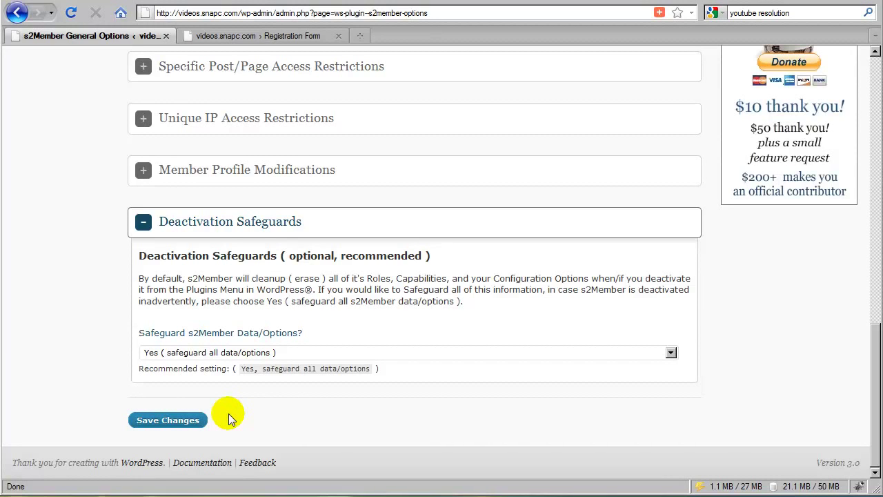
Expand the Membership Options Page section and assign the page named Membership Options Page
{"action": "scroll", "coordinate": [174, 361], "scroll_direction": "up", "scroll_amount": 10}
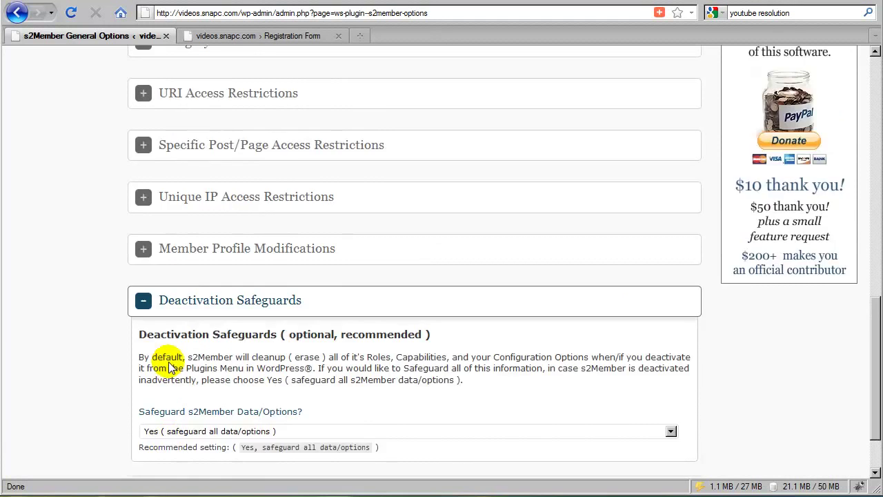
{"action": "scroll", "coordinate": [227, 214], "scroll_direction": "up", "scroll_amount": 4}
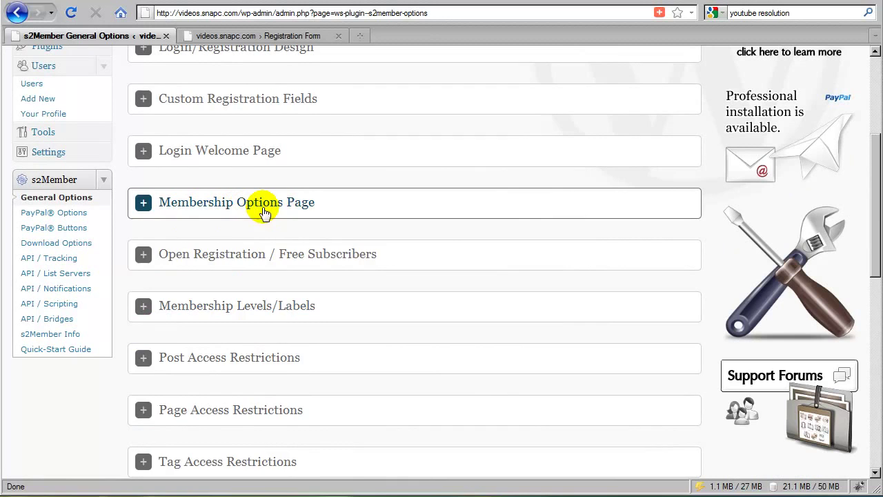
{"action": "left_click", "coordinate": [257, 207]}
{"action": "left_click", "coordinate": [178, 354]}
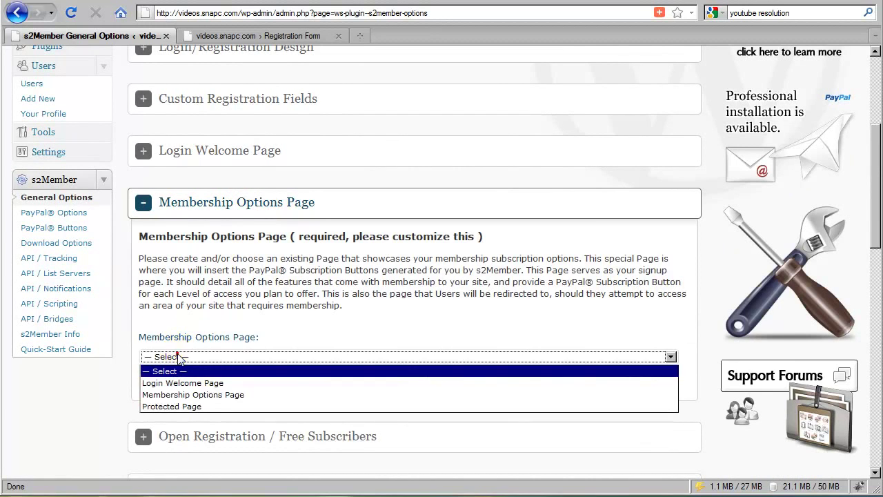
{"action": "left_click", "coordinate": [185, 394]}
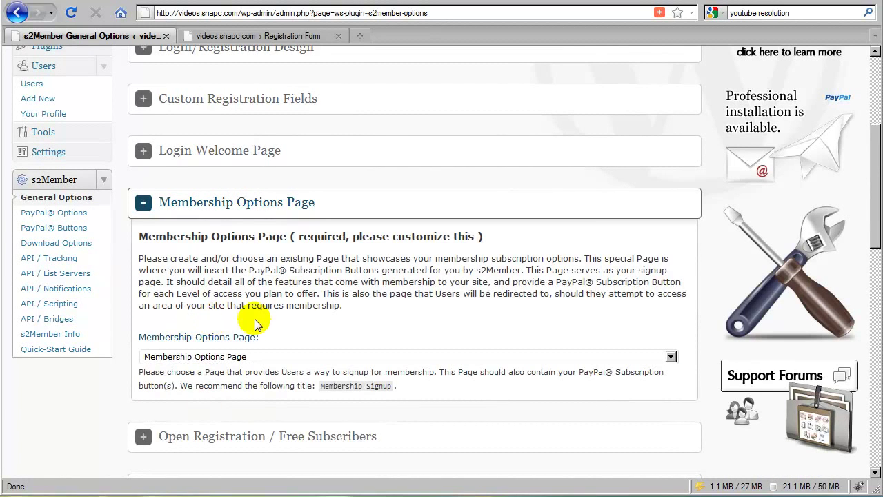